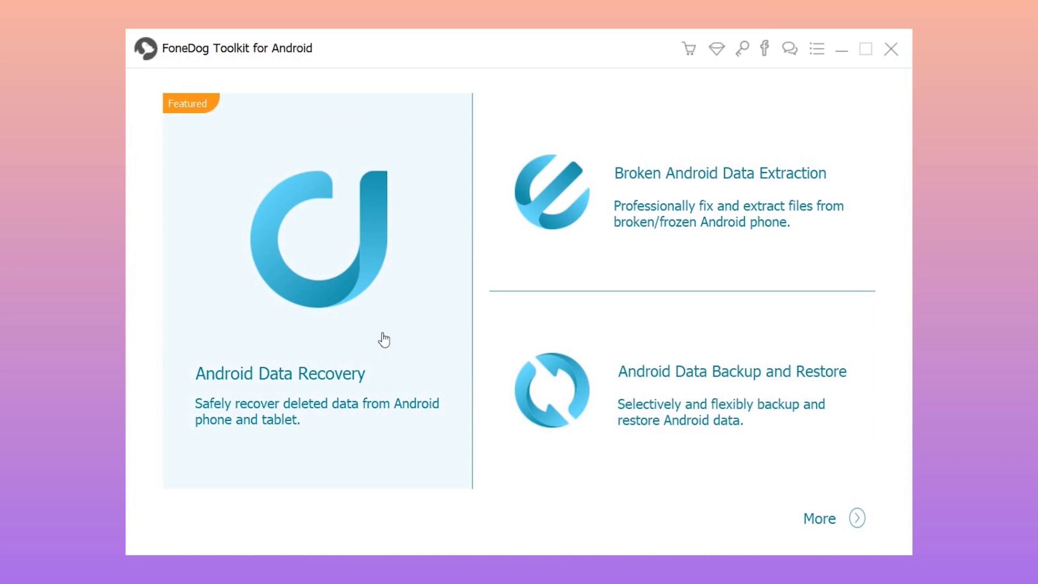
Step: Launch Android Data Recovery to reach the file-type list with every type ticked
click(384, 341)
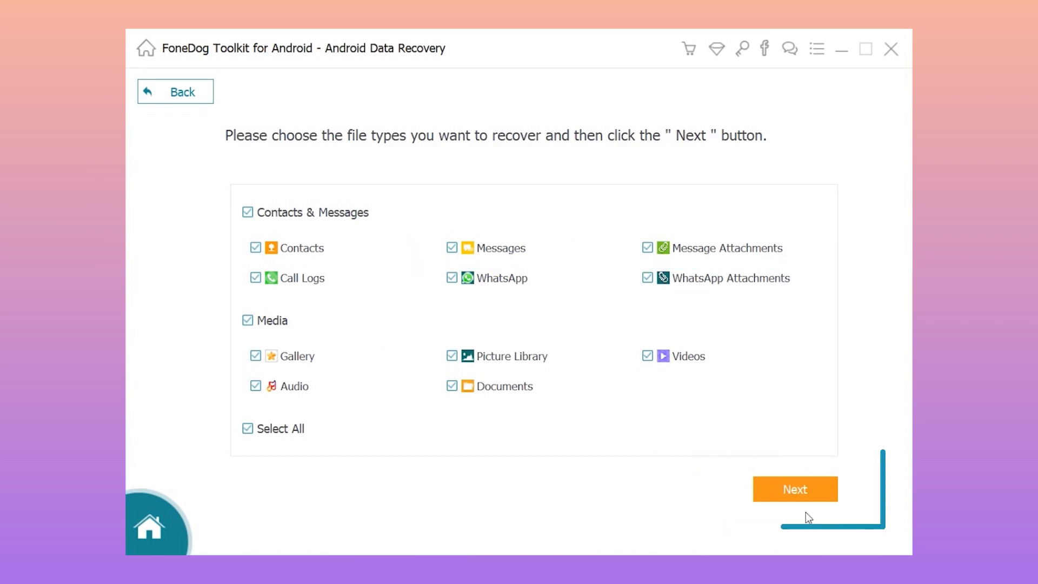
Step: Scan the Xiaomi phone with all file types and recover the 6046 found items
click(793, 493)
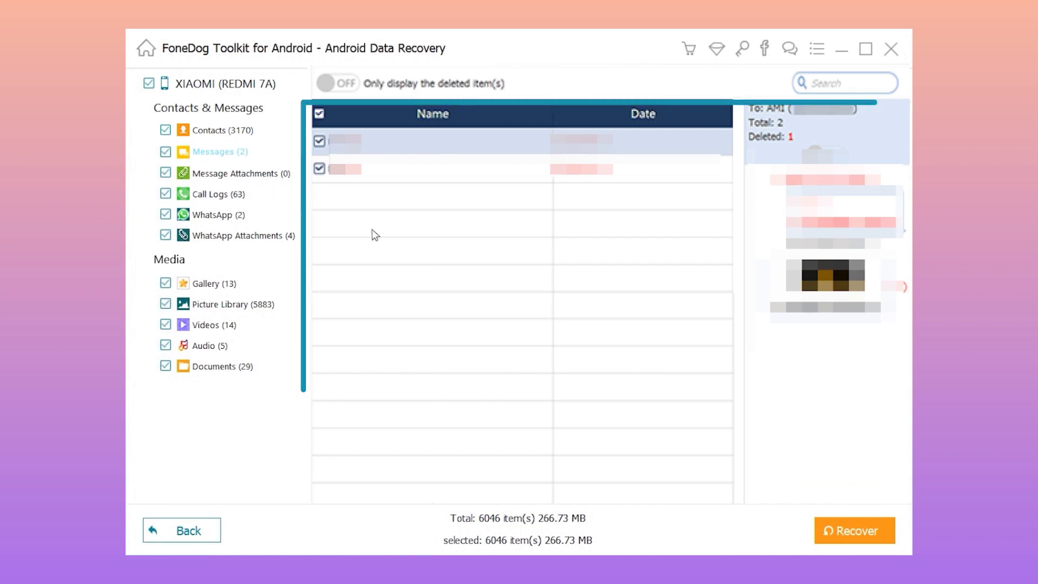
click(859, 533)
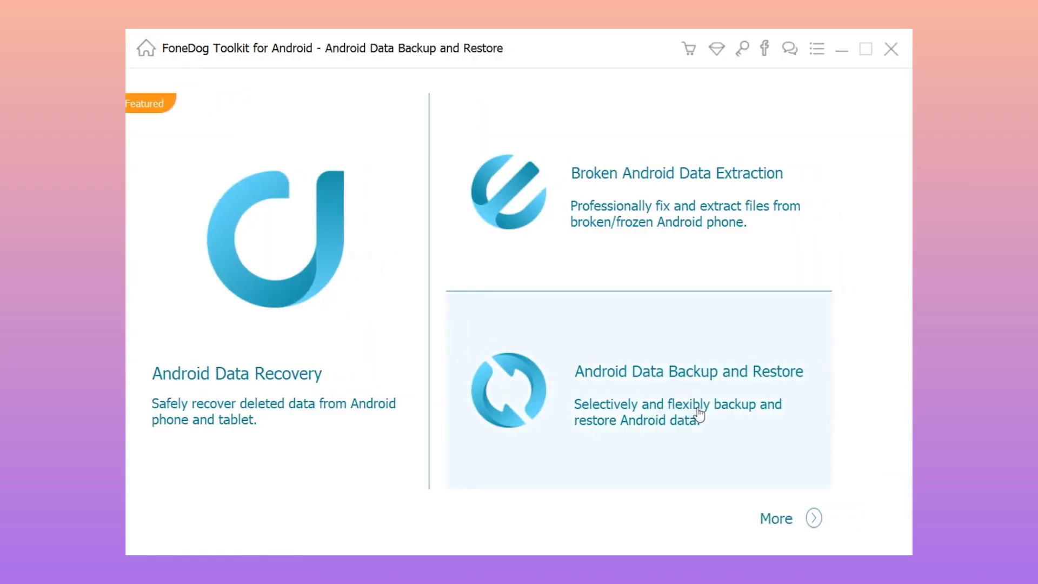
Step: Open the newest Redmi 7A backup in Backup and Restore to preview its 107 items
click(445, 382)
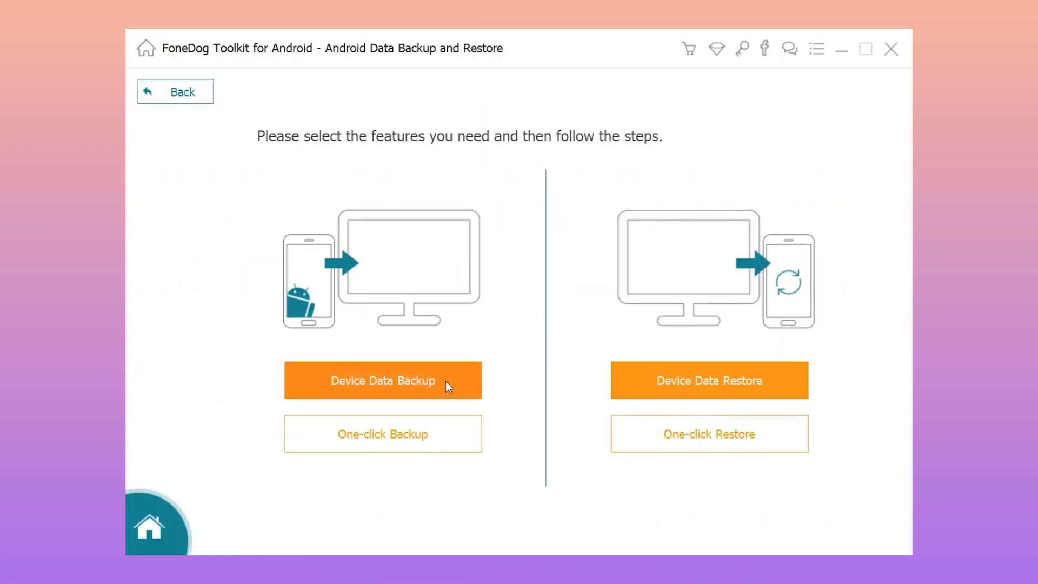
click(785, 447)
click(729, 383)
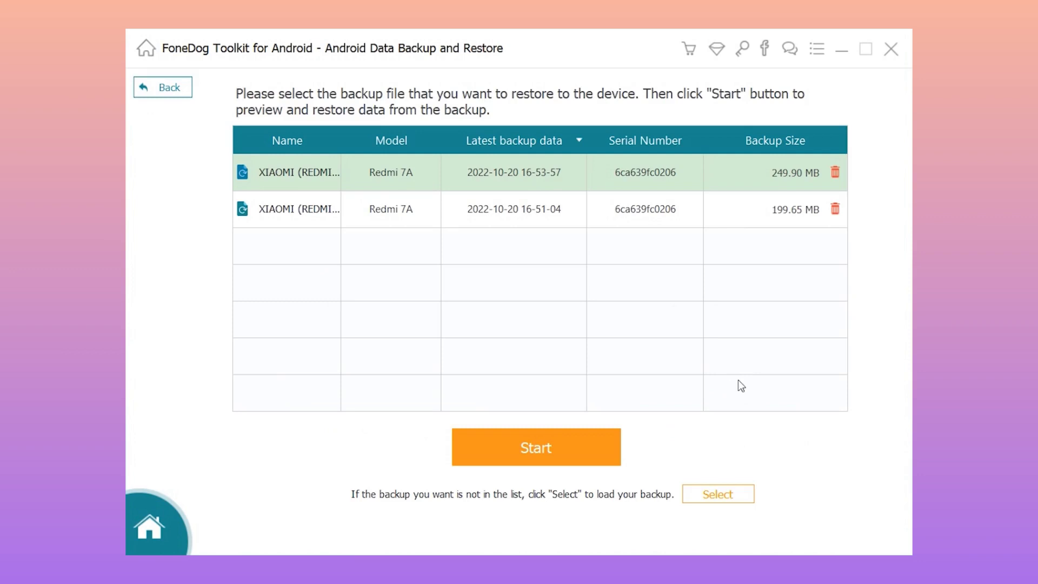
click(595, 462)
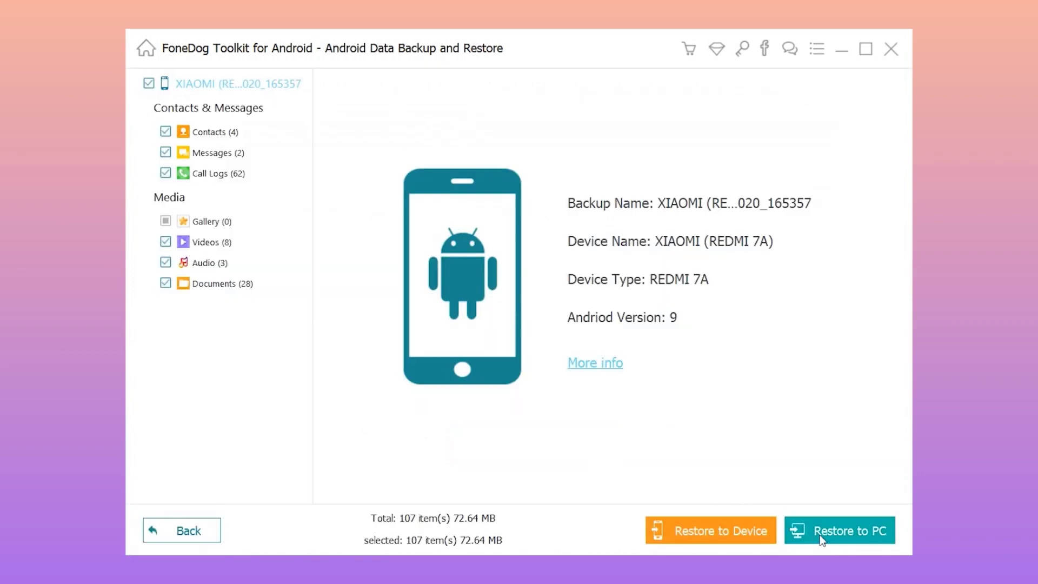
Step: Choose Restore to PC for the backup's 107 items, needing 72.64 MB
click(824, 533)
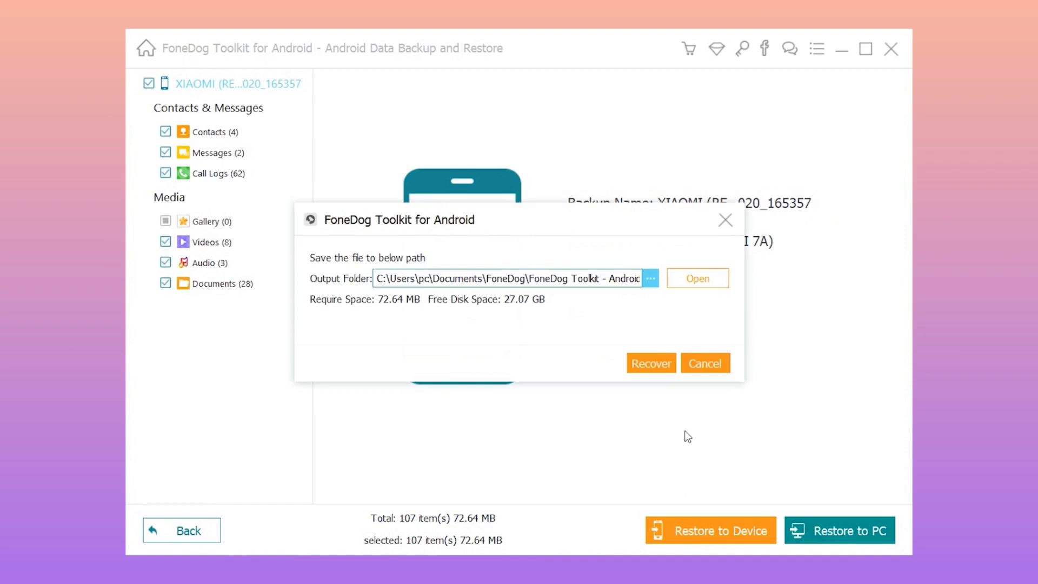